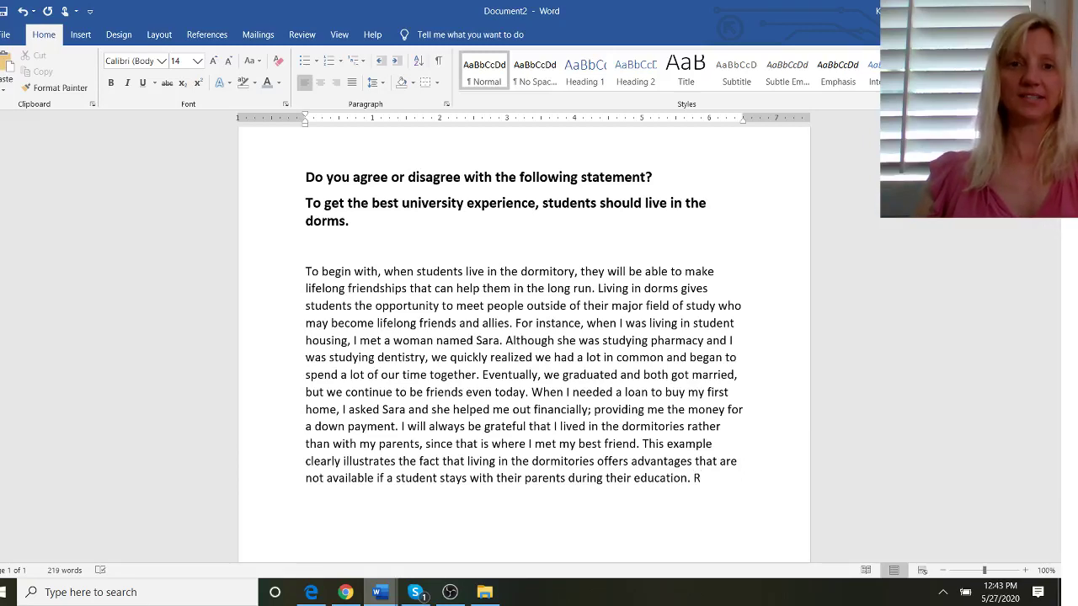
Step: Delete the stray letter 'R' after the paragraph's final sentence
key(BackSpace)
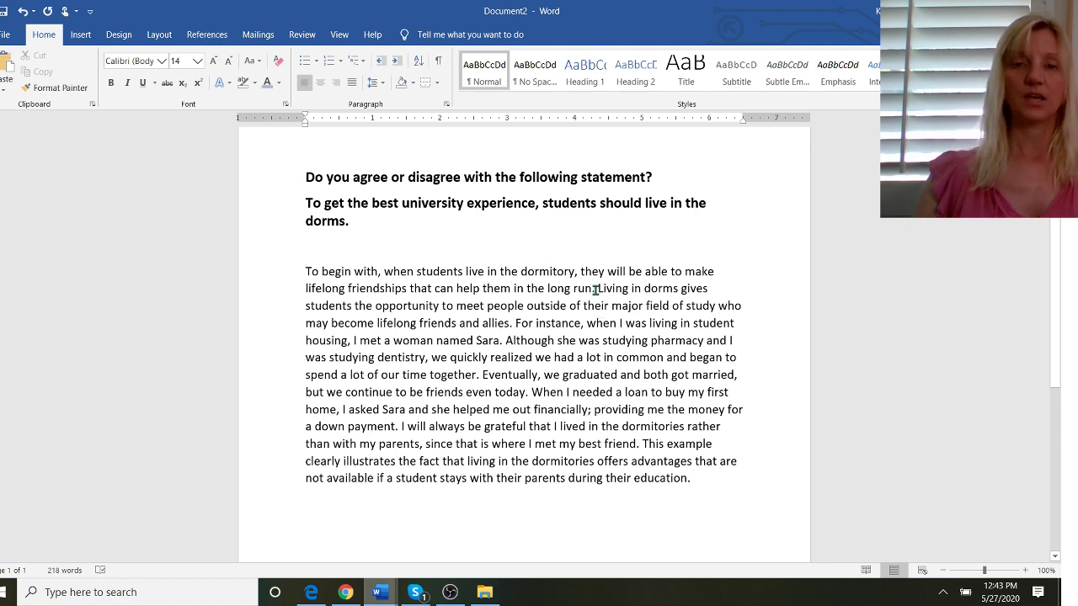
Step: Make the paragraph's opening topic sentence bold
drag(596, 289, 282, 272)
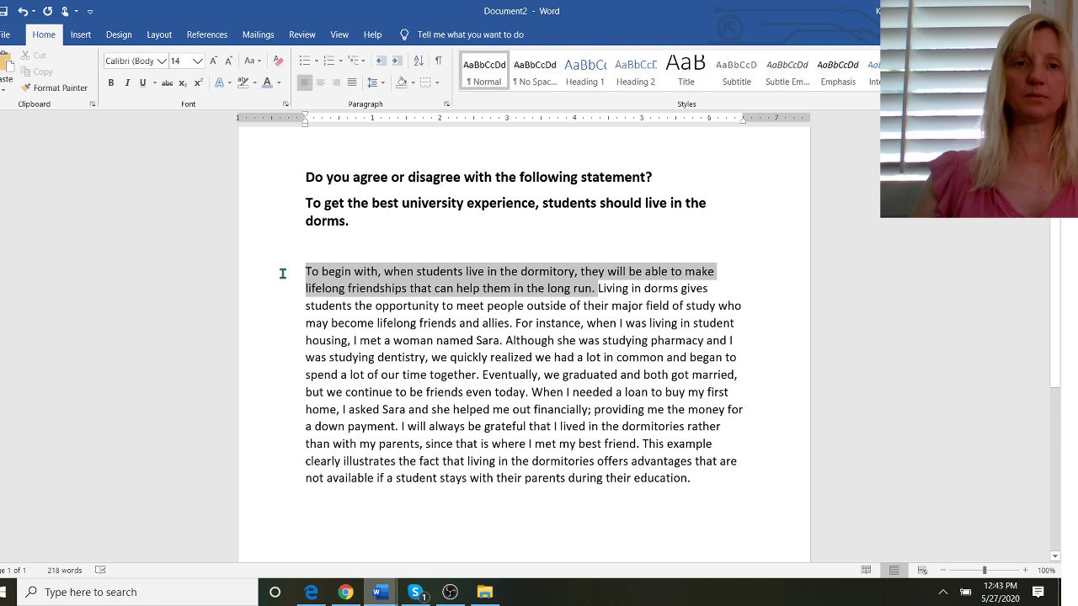
click(111, 83)
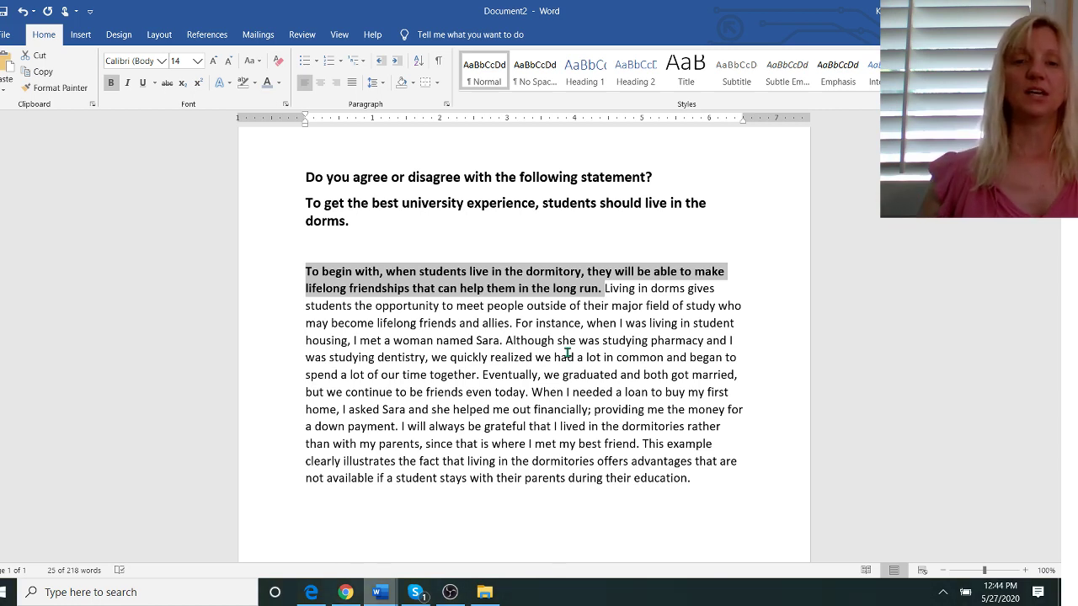
click(466, 376)
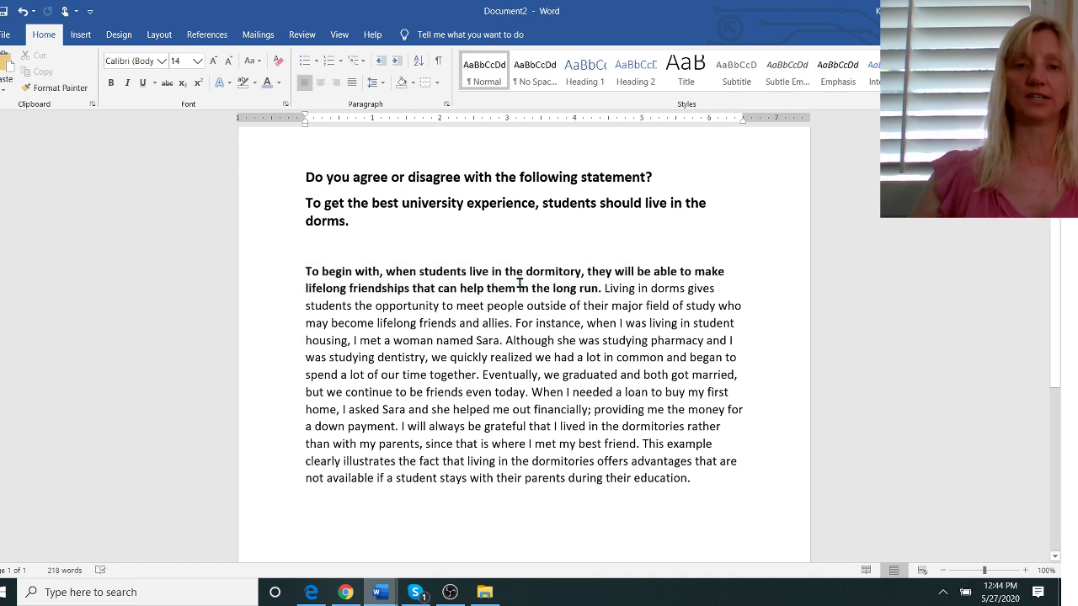
Step: Underline the phrase 'in the long run' in the first sentence
drag(519, 291, 597, 294)
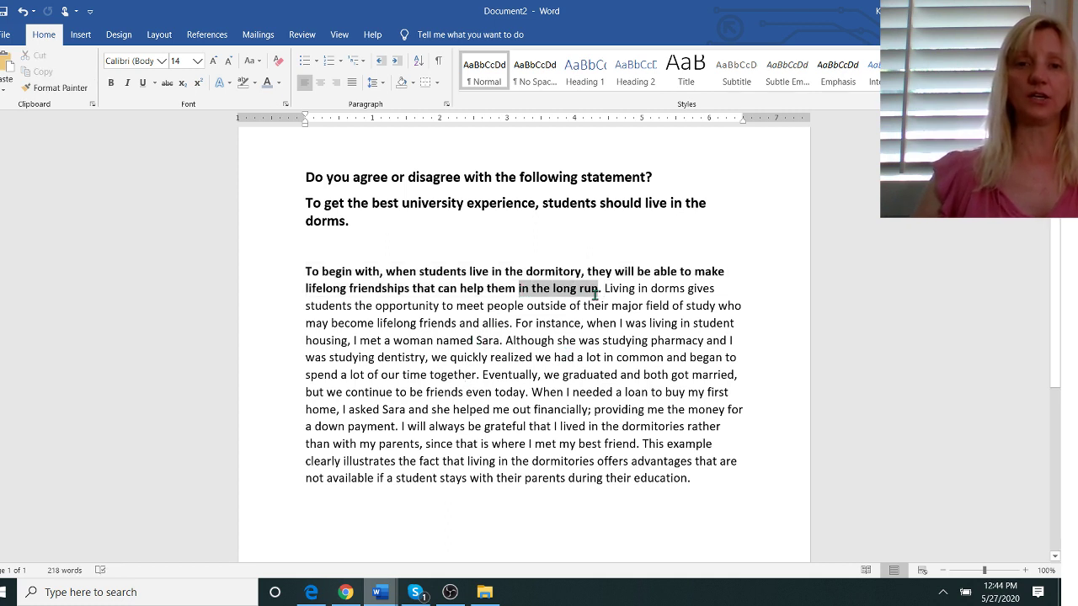
click(144, 85)
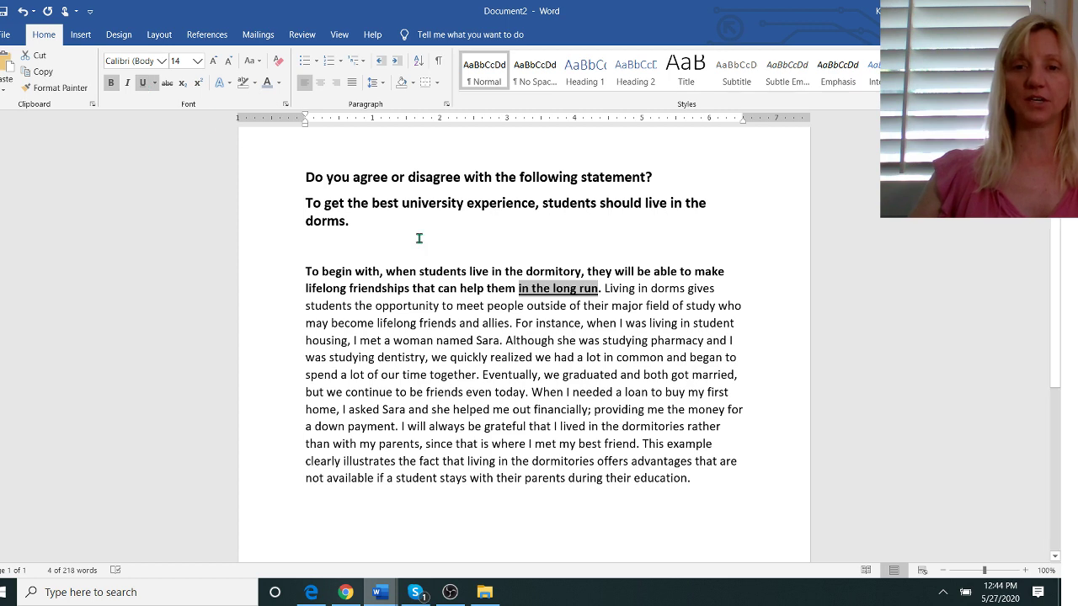
click(545, 340)
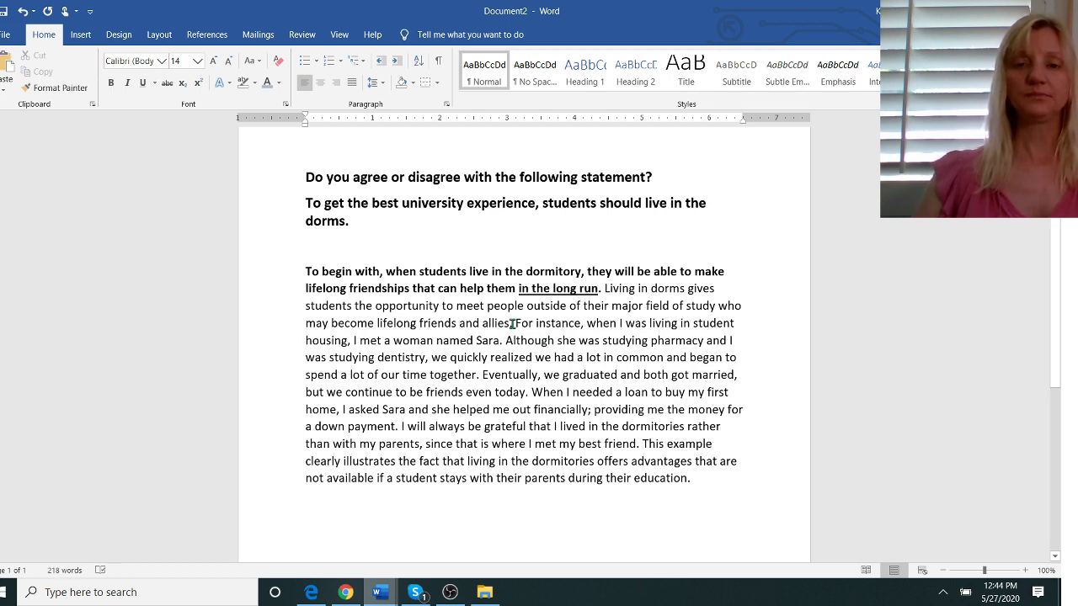
Step: Underline 'friends and allies.' at the close of the second sentence about dorm life
drag(511, 327, 604, 288)
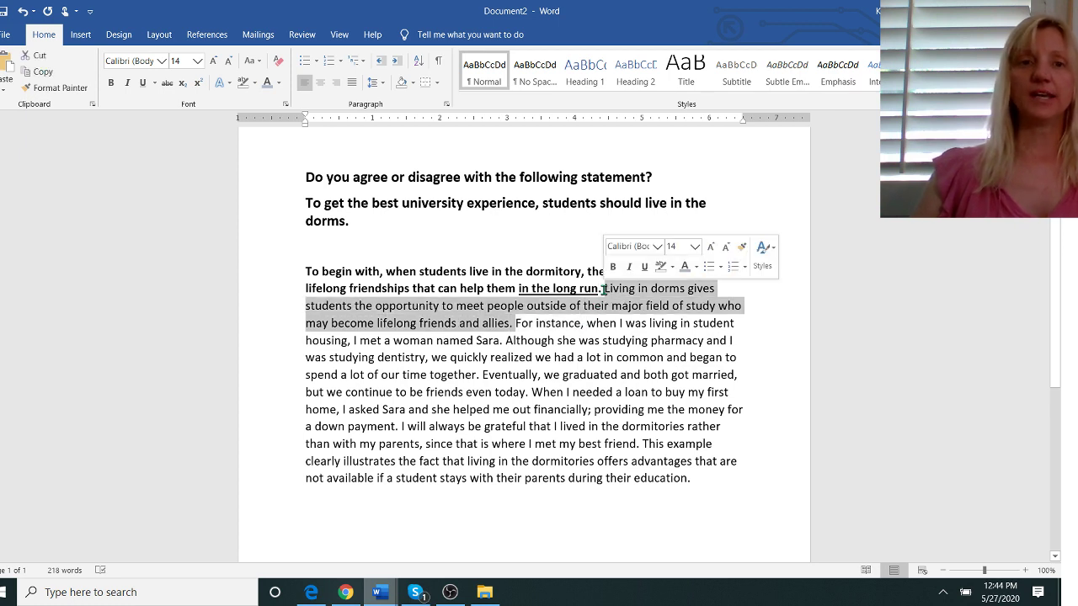
click(280, 83)
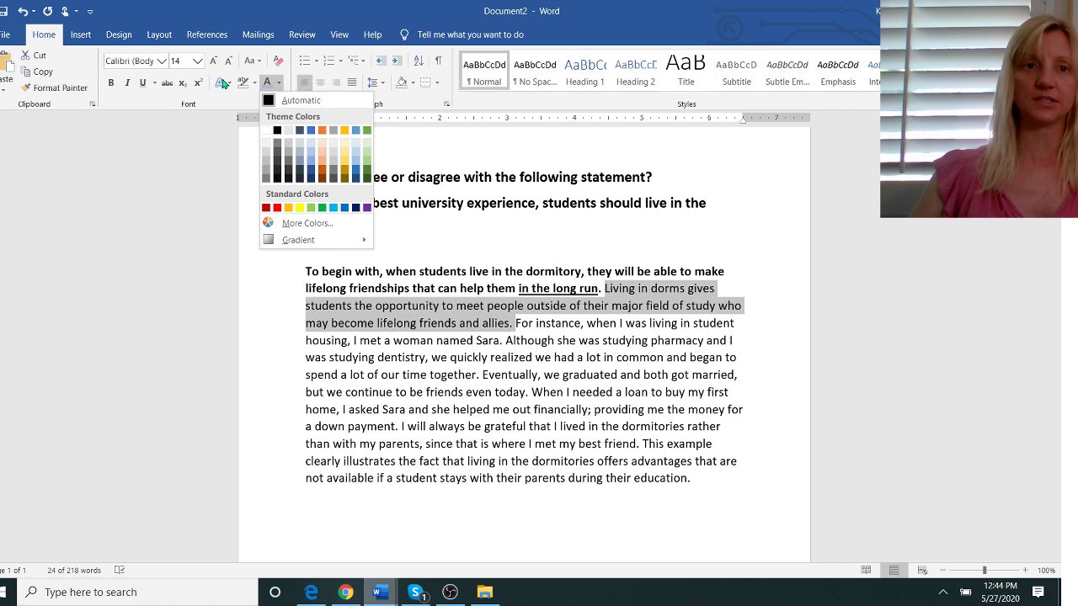
click(243, 82)
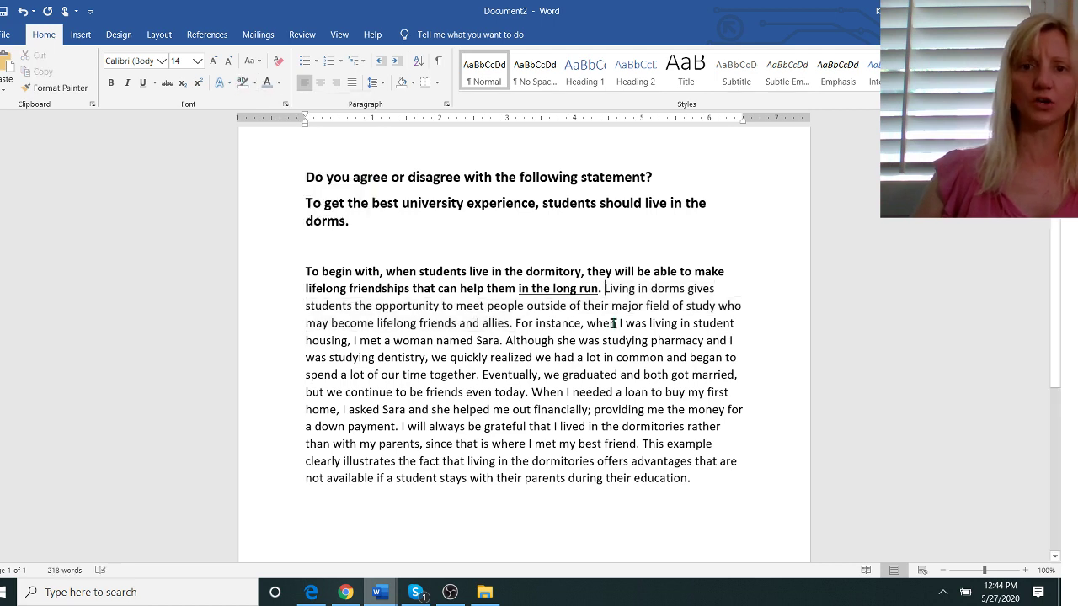
drag(600, 289, 516, 323)
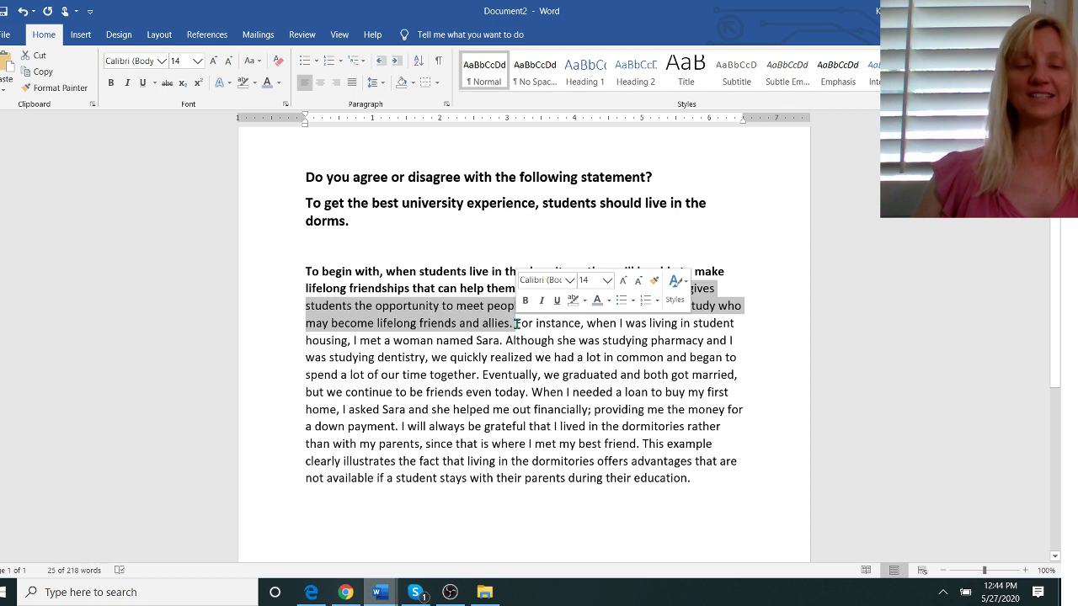
click(503, 409)
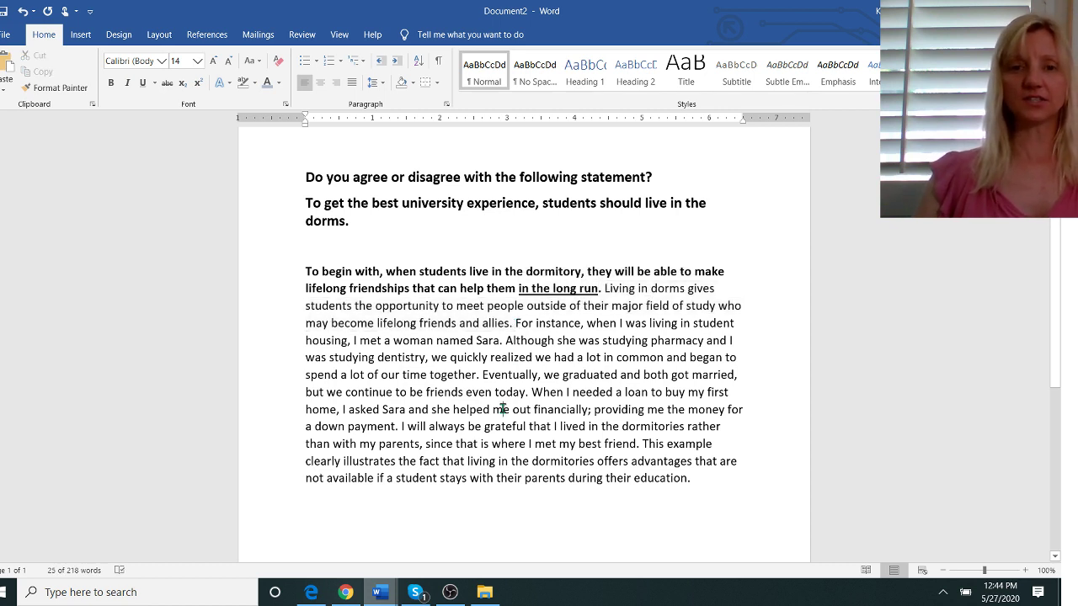
drag(418, 323, 511, 333)
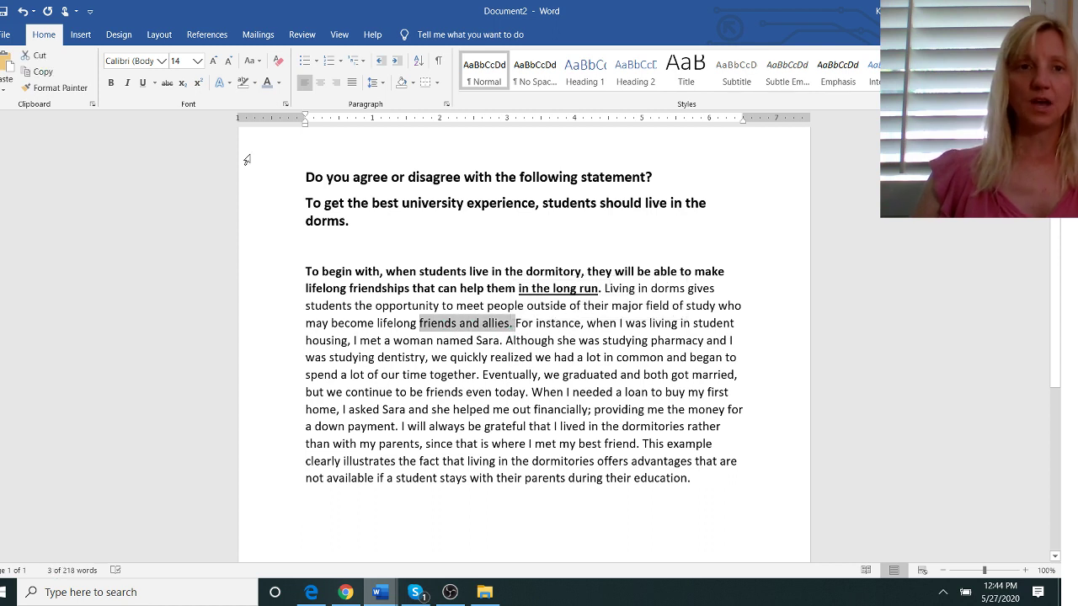
click(142, 83)
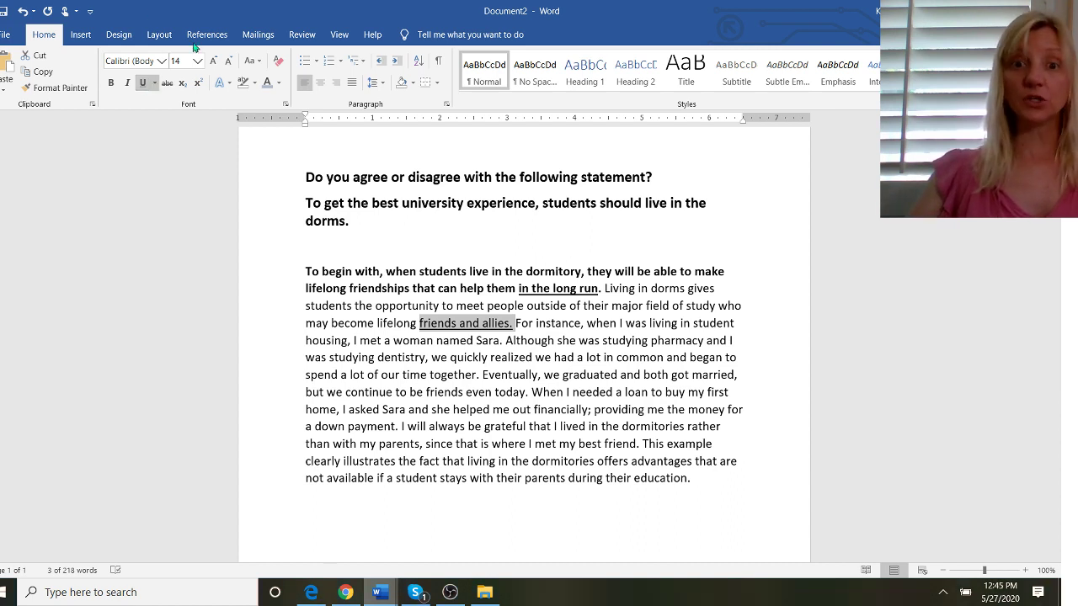
click(498, 392)
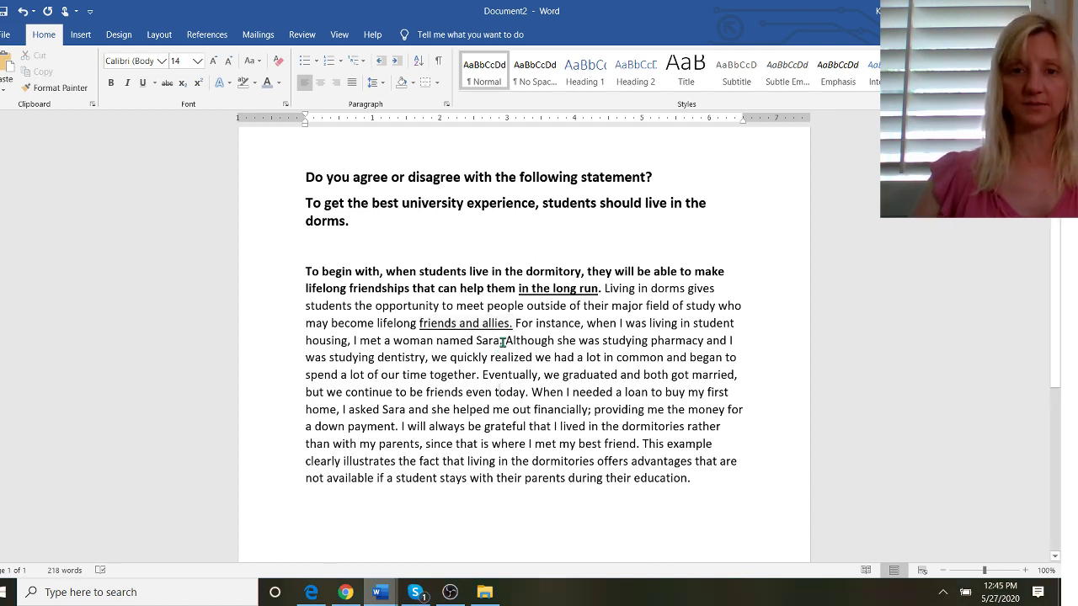
Step: Give the 'For instance' student-housing sentence a yellow highlight
drag(503, 342, 515, 326)
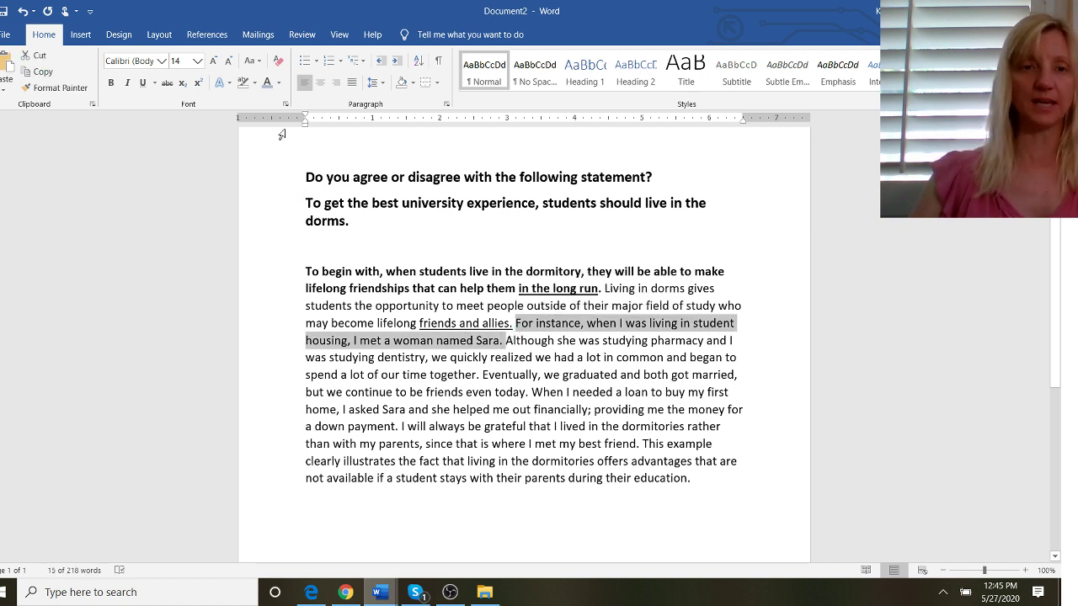
click(279, 83)
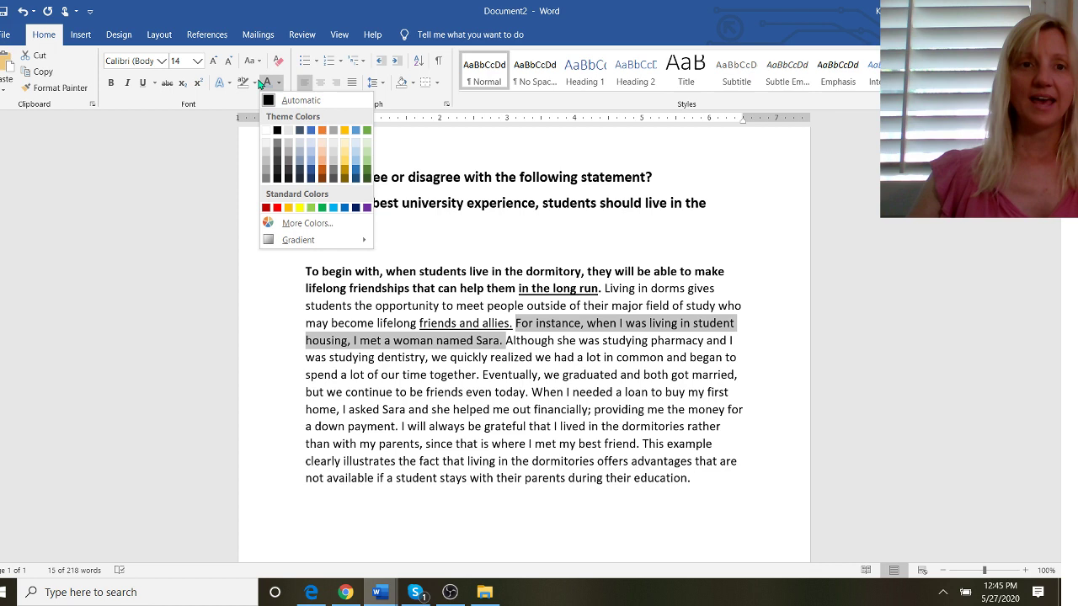
click(254, 83)
click(254, 83)
click(247, 102)
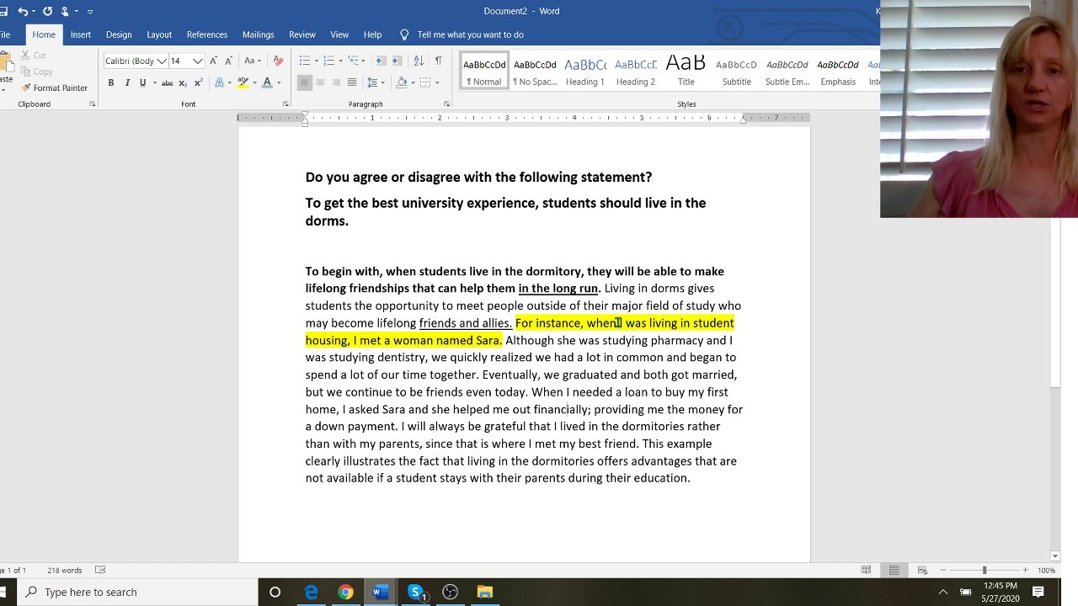
Step: Underline the transition word 'Although' in the paragraph
drag(617, 323, 692, 325)
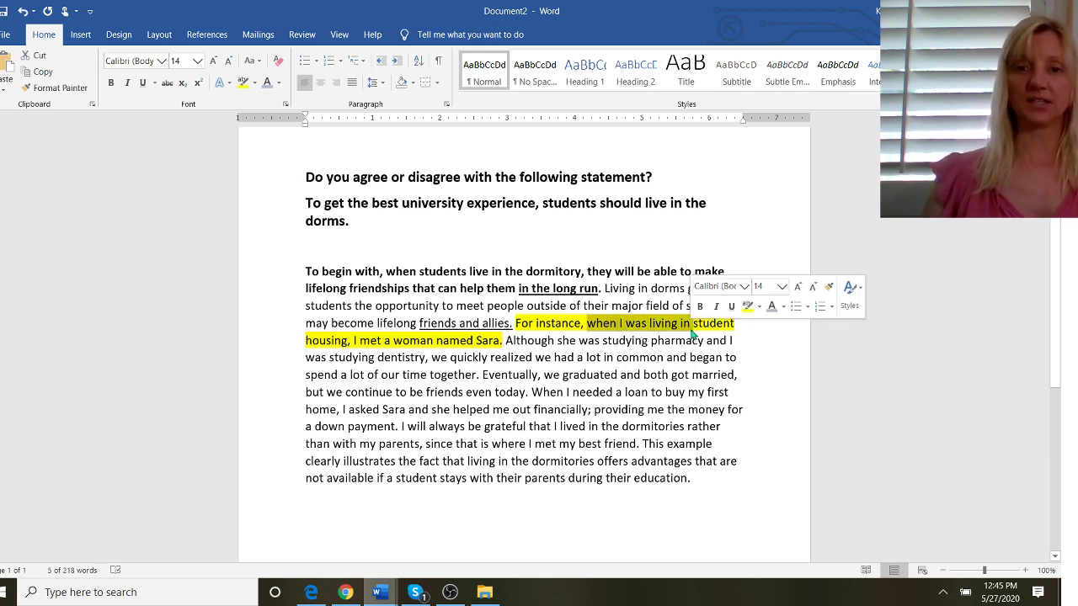
click(637, 370)
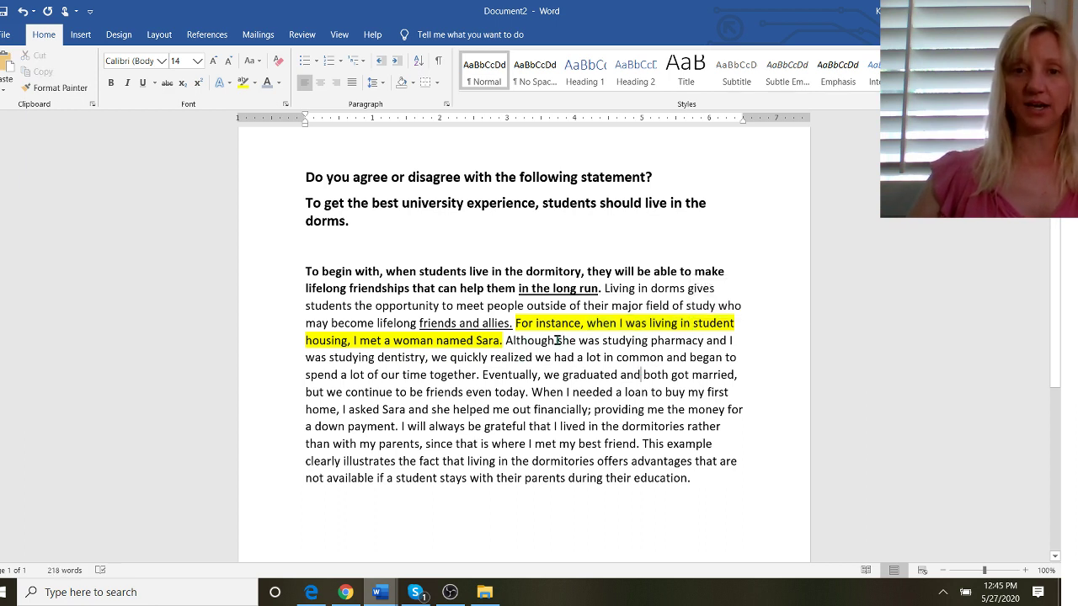
drag(555, 341, 595, 341)
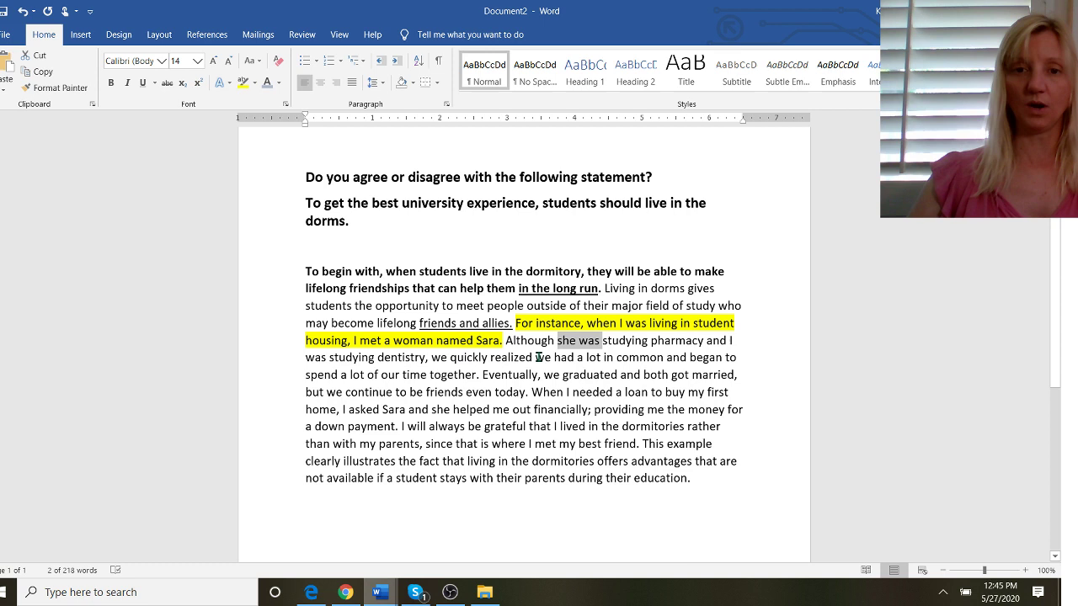
drag(535, 357, 576, 357)
click(579, 391)
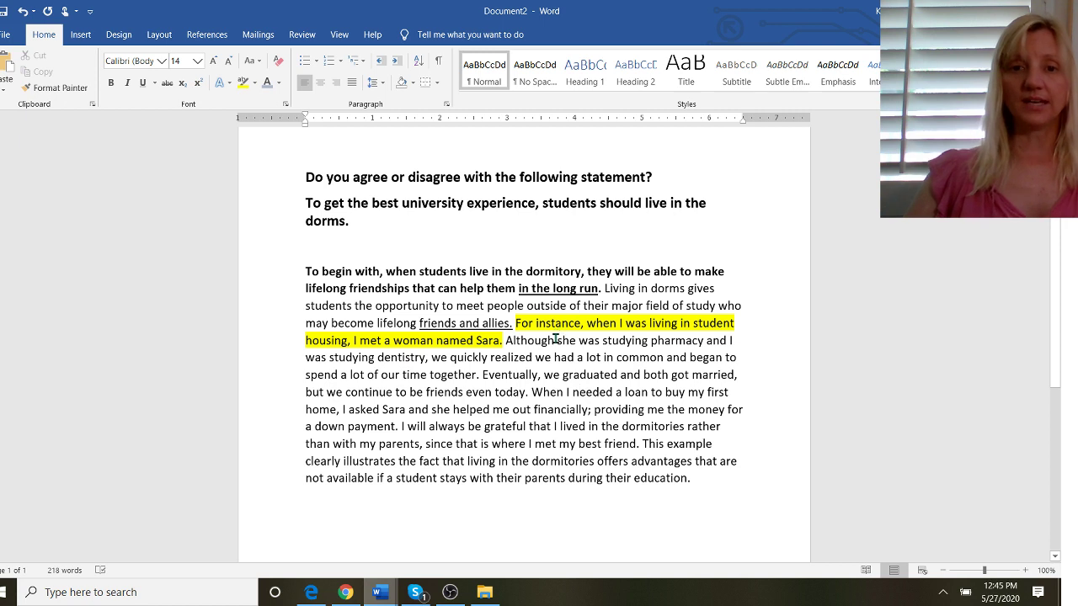
drag(556, 340, 504, 340)
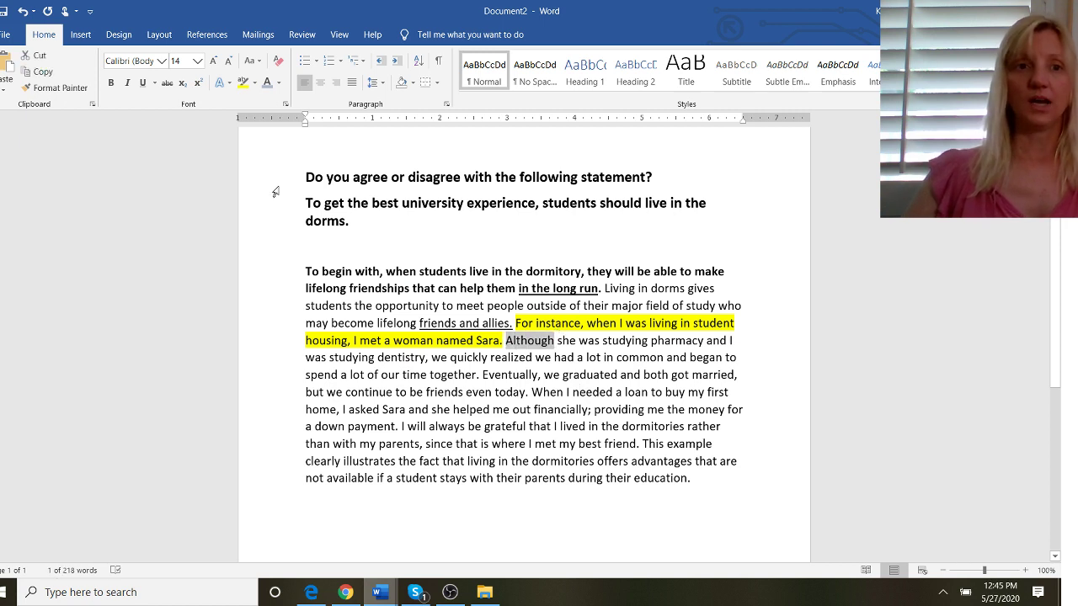
click(141, 88)
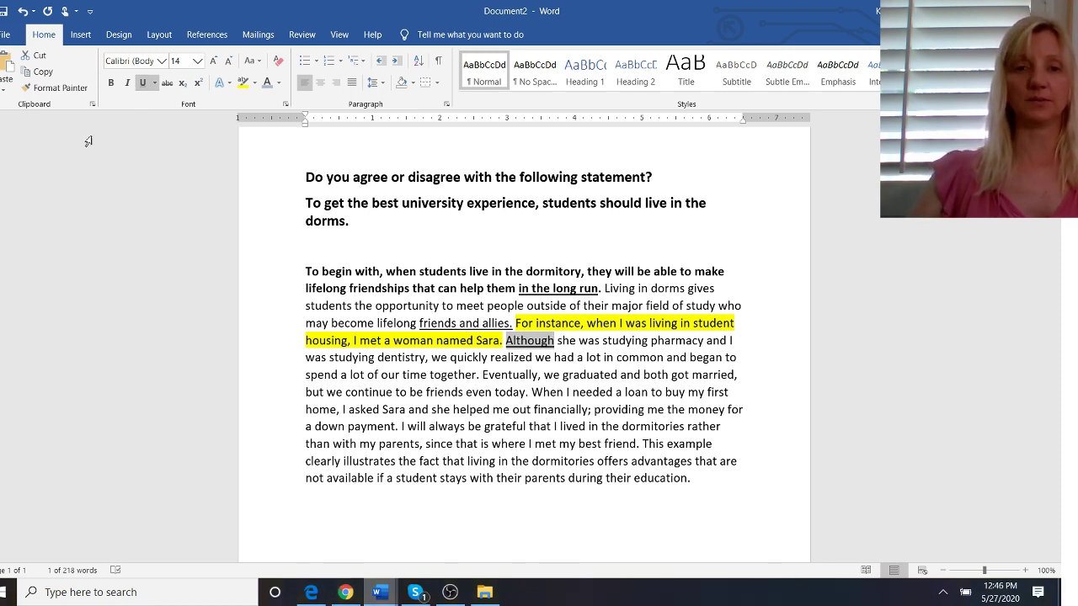
click(489, 444)
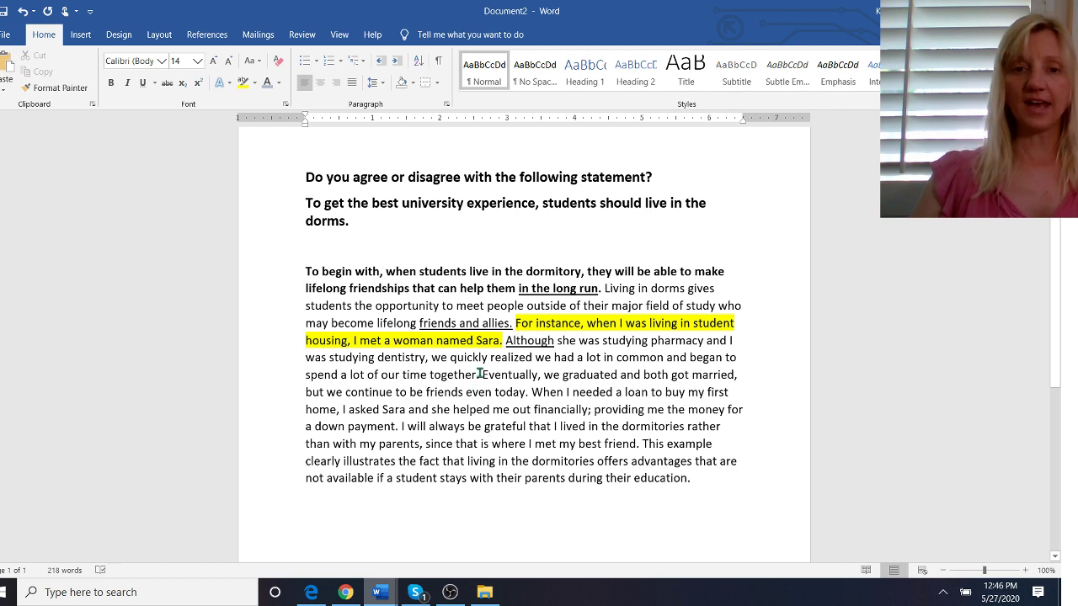
Step: Underline the transition word 'Eventually' along with its preceding period
drag(478, 375, 537, 376)
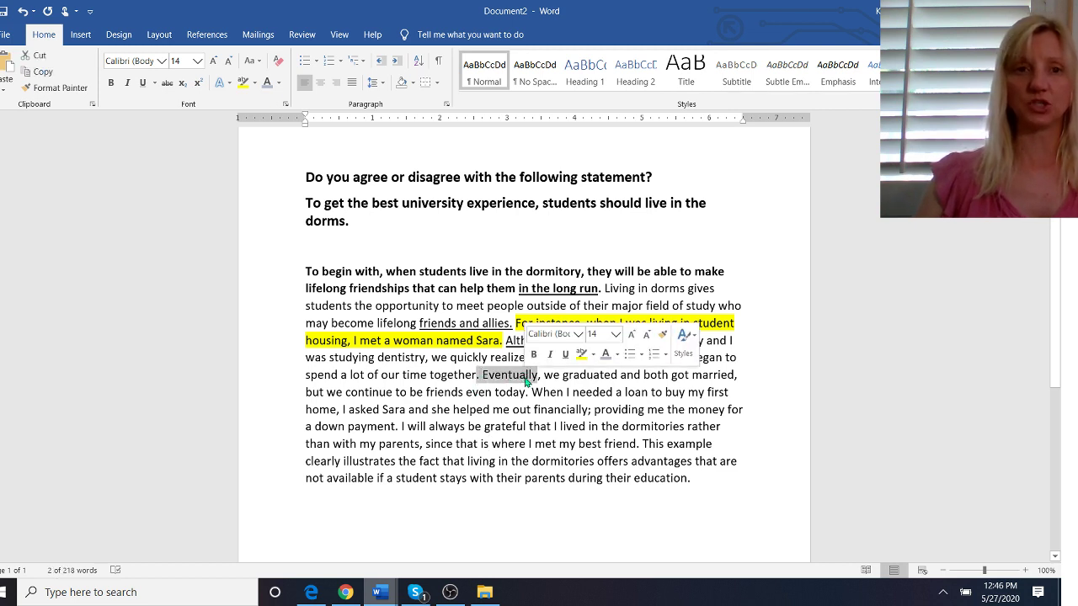
click(142, 82)
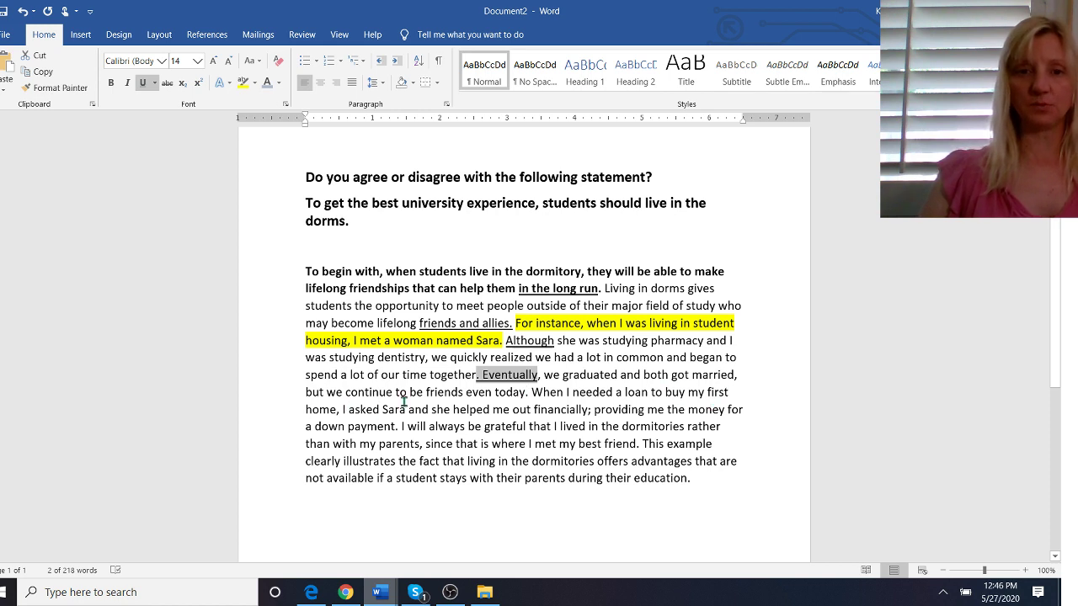
click(552, 443)
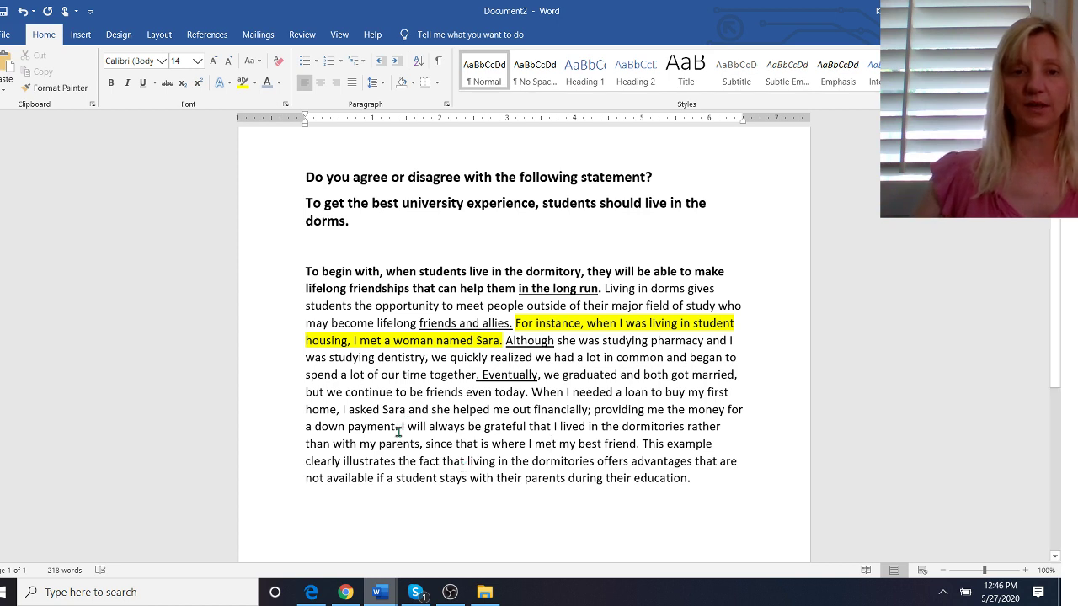
Step: Underline the phrase 'I will always be' near the paragraph's end
drag(401, 431, 480, 432)
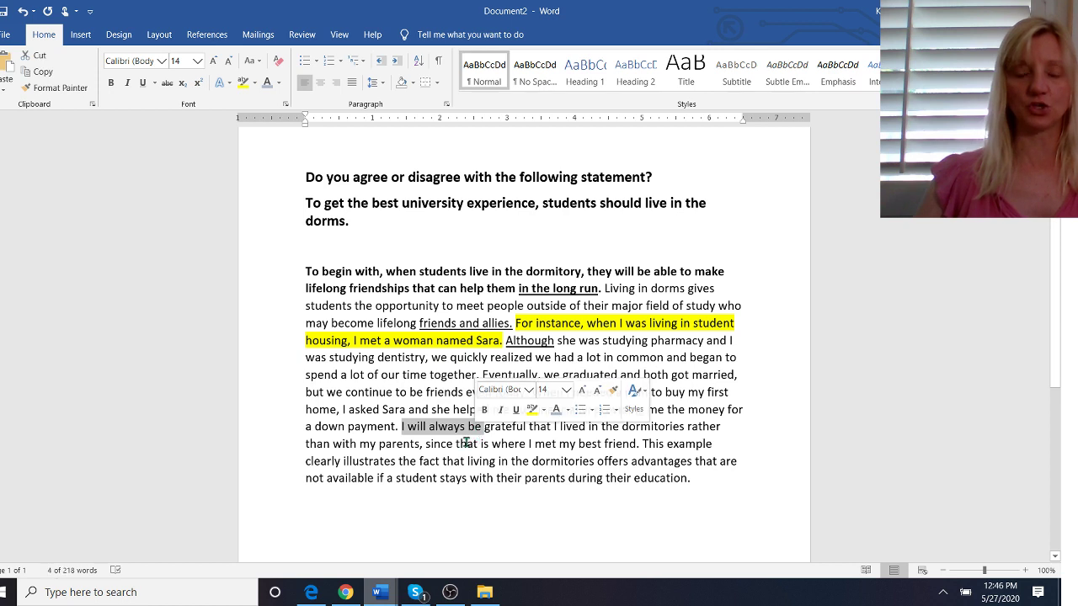
click(142, 83)
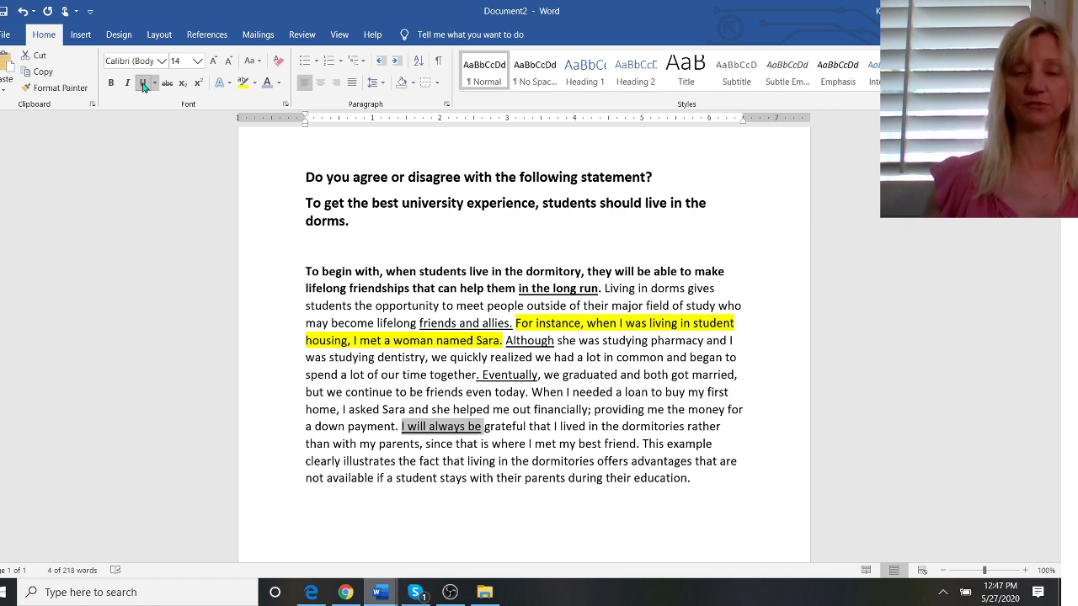
click(642, 444)
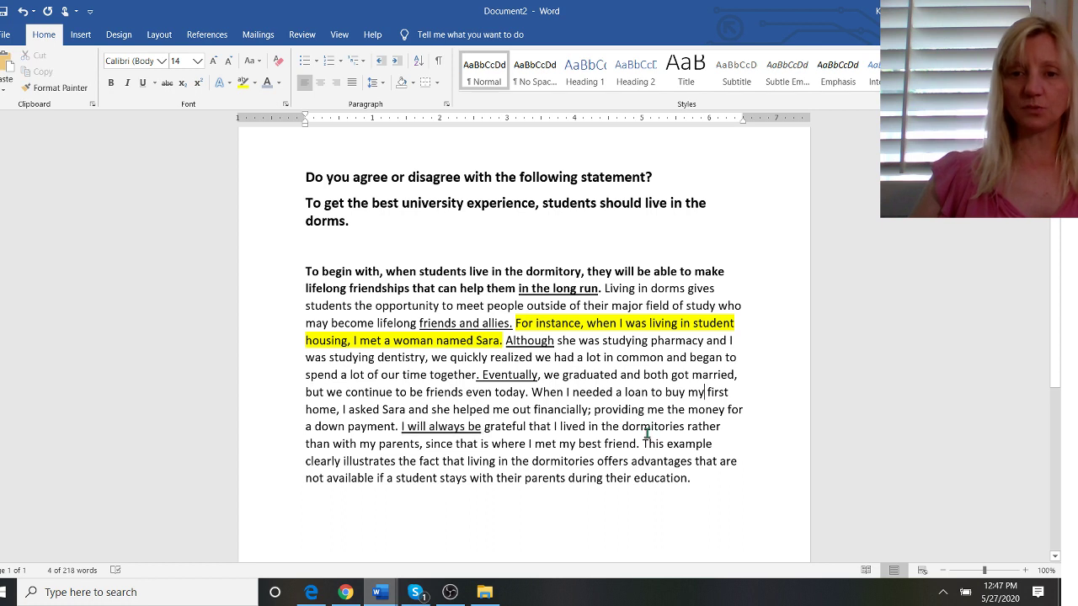
Step: Highlight the concluding sentence, 'This example clearly illustrates' through 'education.', in turquoise
shift+click(689, 477)
drag(689, 477, 698, 479)
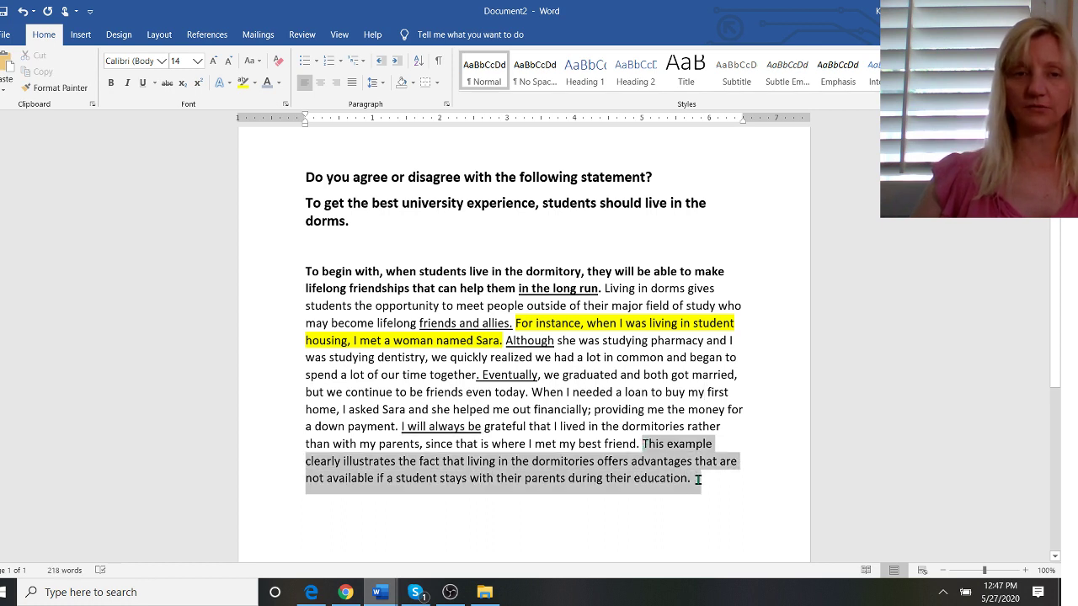
click(256, 85)
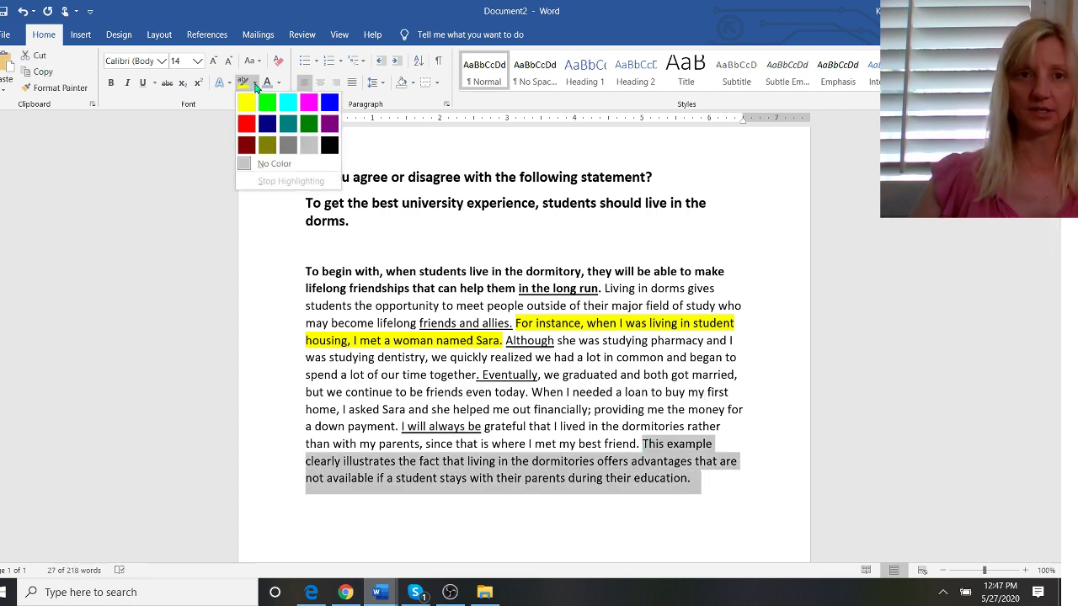
click(286, 102)
click(484, 271)
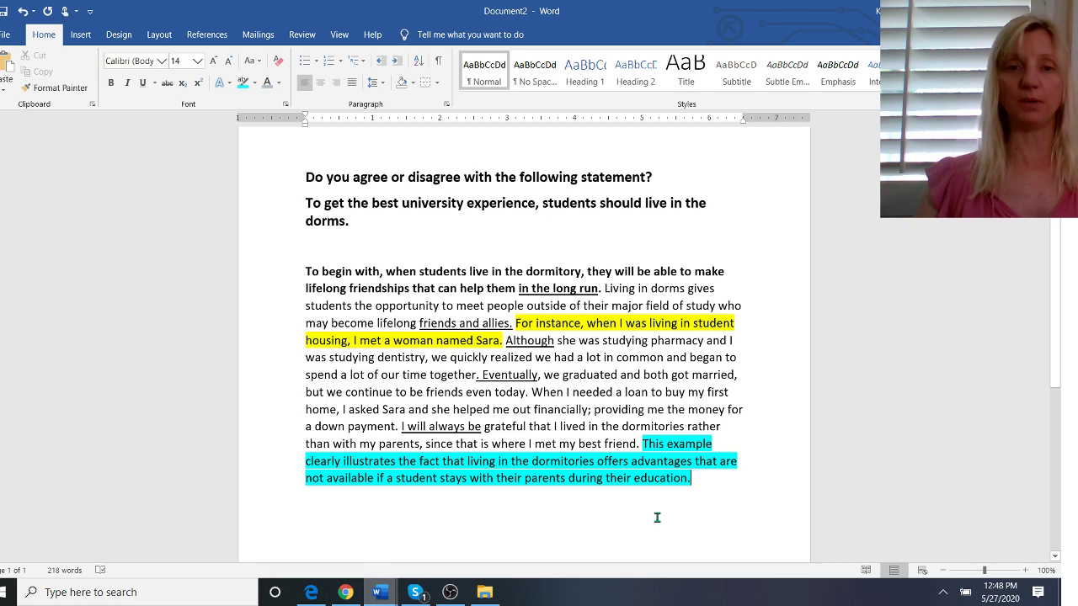
scroll(657, 517, down, 5)
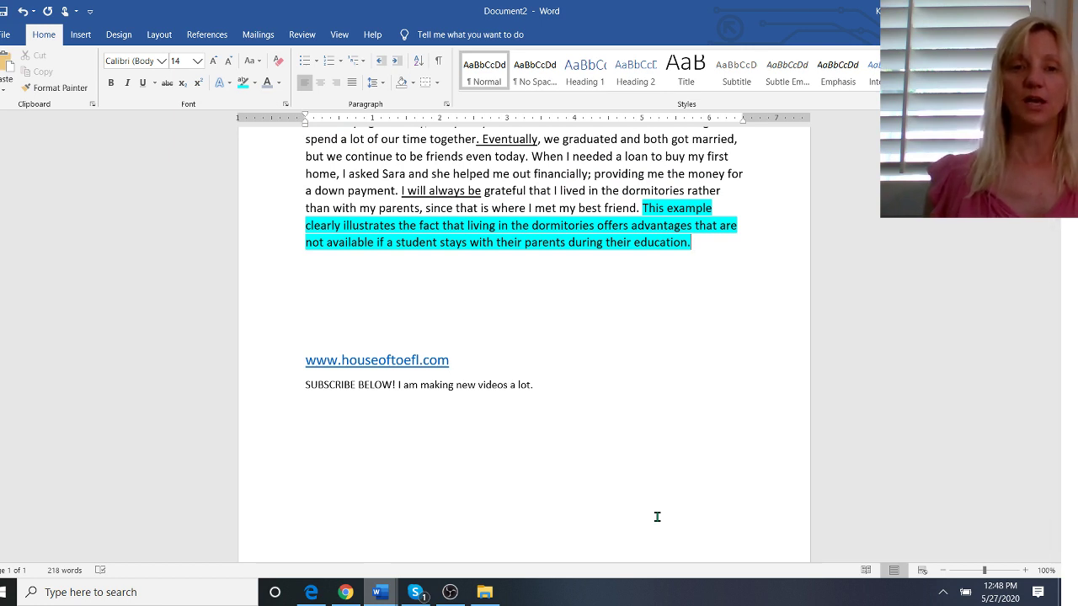
click(694, 379)
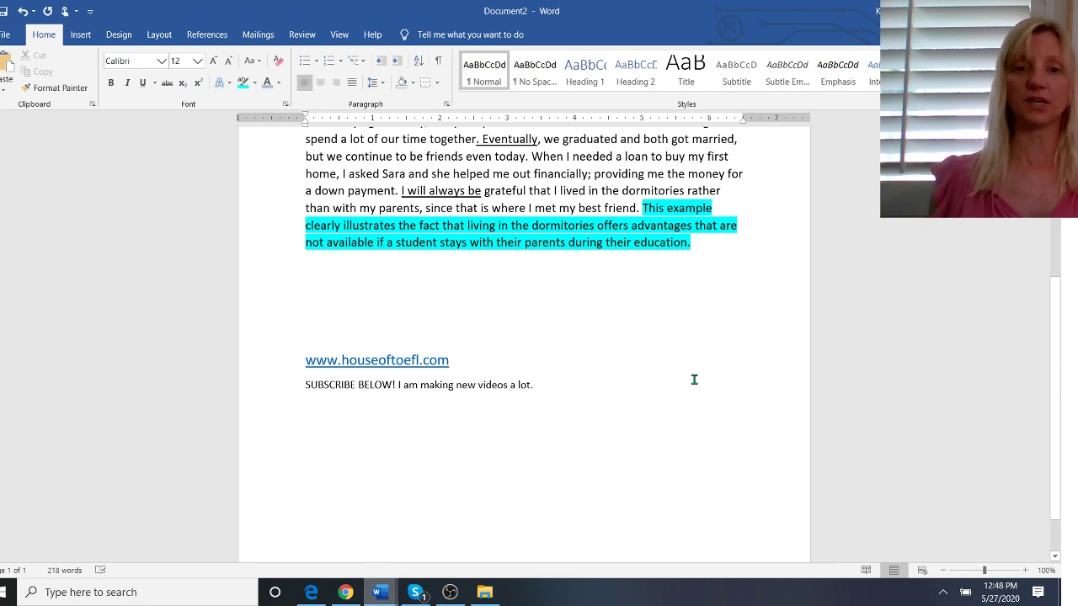